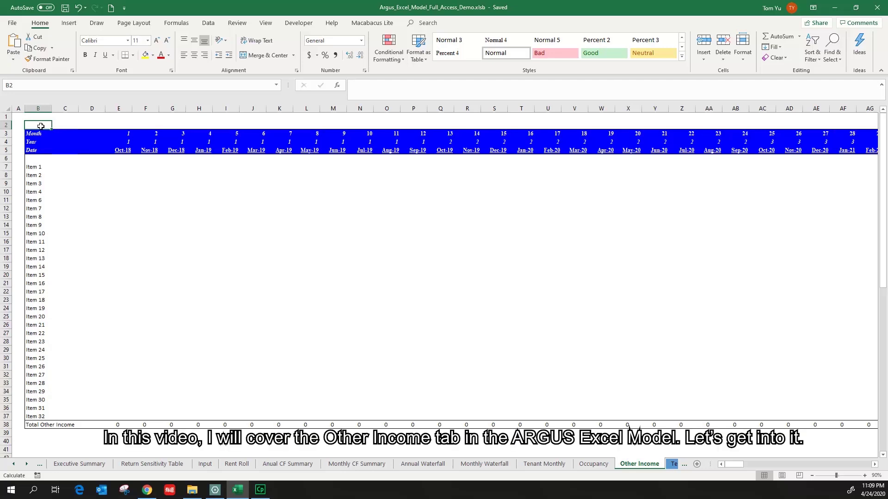
# - Review the Other Income sheet layout: the timeline header, date rows and the 32 income items
pyautogui.moveTo(41, 127); pyautogui.dragTo(116, 191)
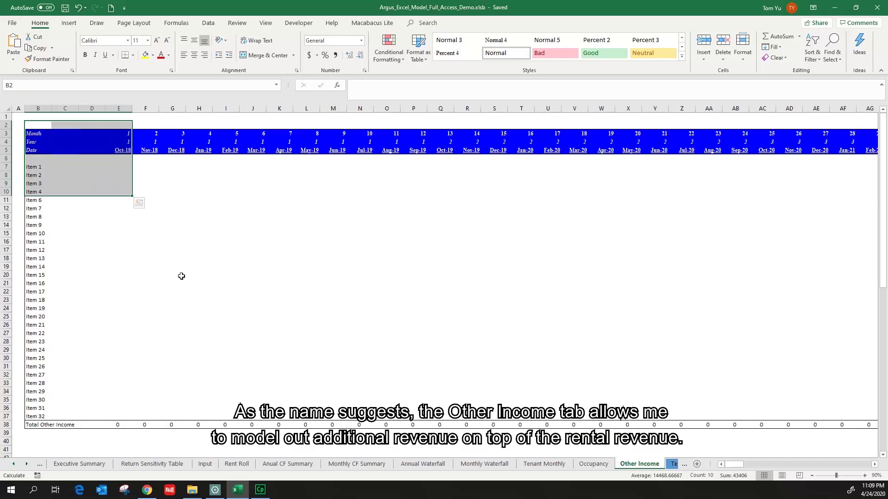
pyautogui.click(157, 182)
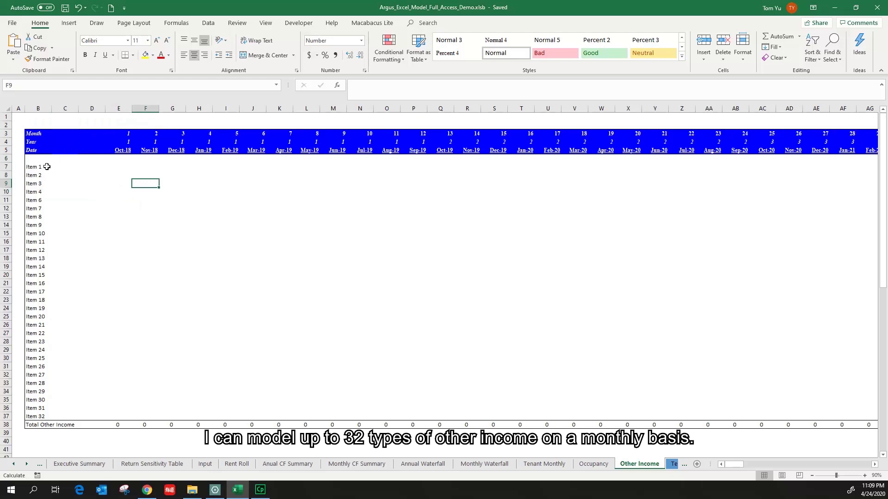
pyautogui.moveTo(47, 166); pyautogui.dragTo(54, 415)
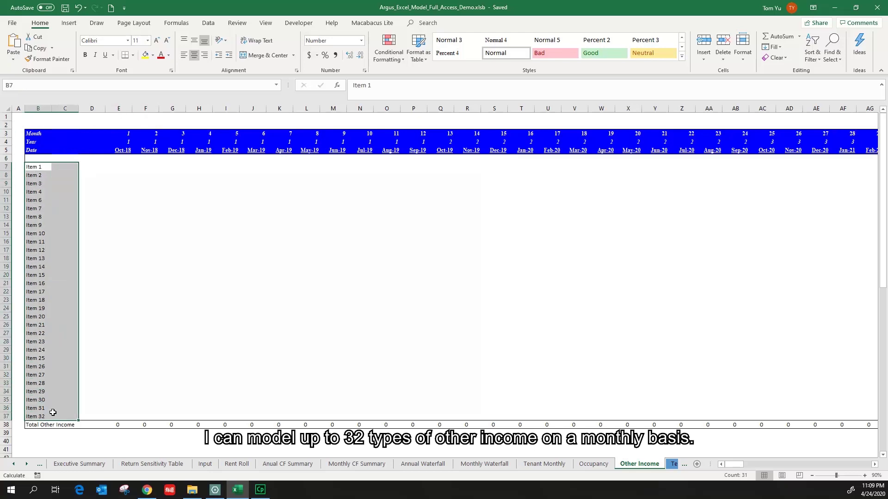
pyautogui.moveTo(125, 141); pyautogui.dragTo(306, 149)
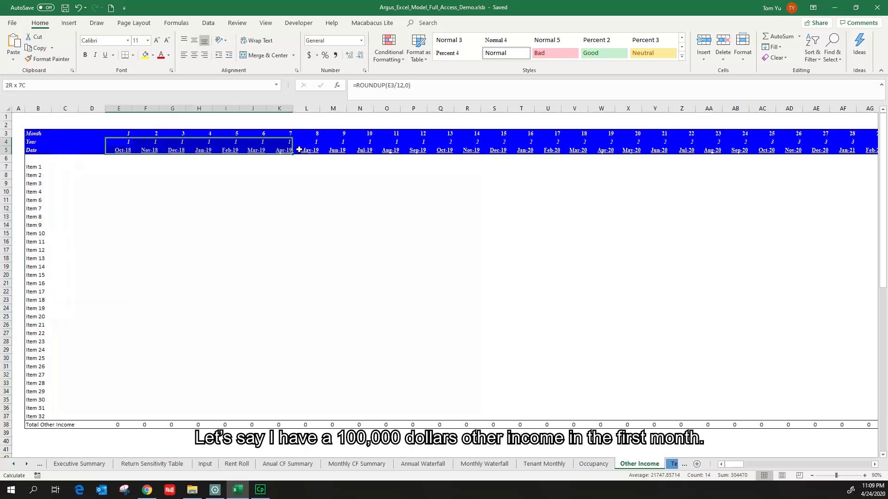
# - Enter 100,000 for Item 1 in Oct-18 so Total Other Income reads 100,000
pyautogui.click(129, 164)
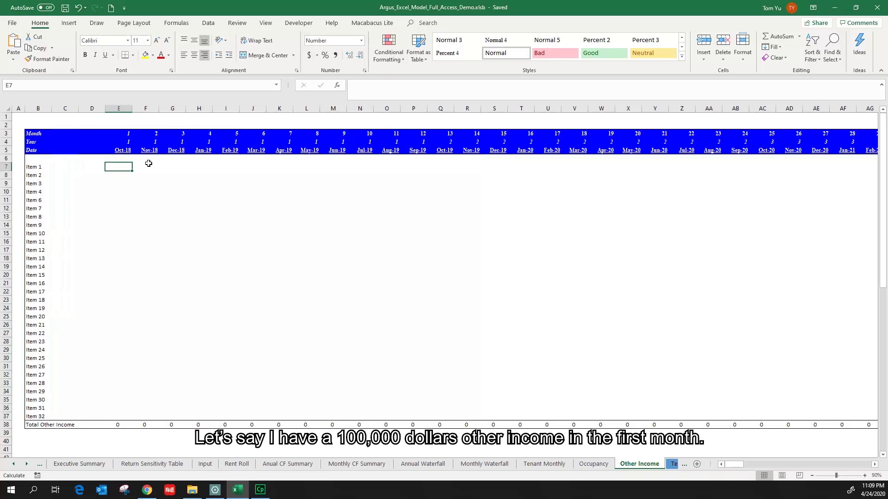
pyautogui.write('100000')
pyautogui.hotkey('ctrl', 'Return')
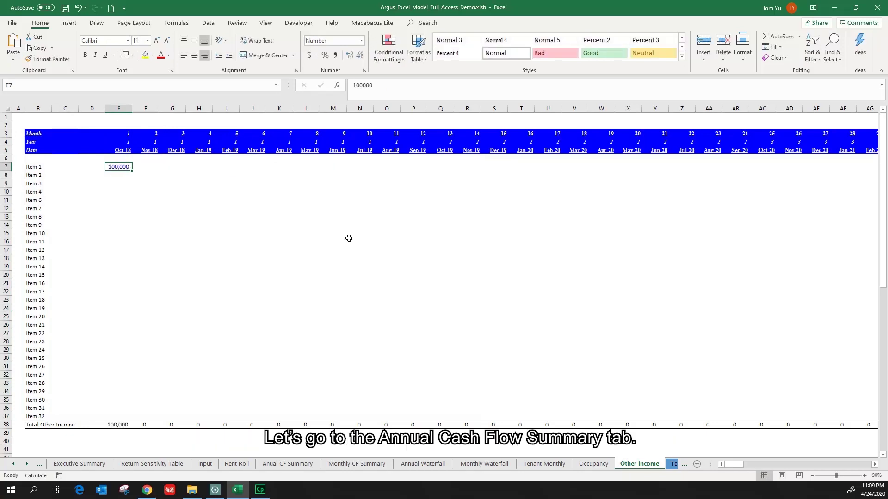
# - Check the Anual CF Summary sheet's Other Income row shows 100,000 in year 1
pyautogui.click(305, 463)
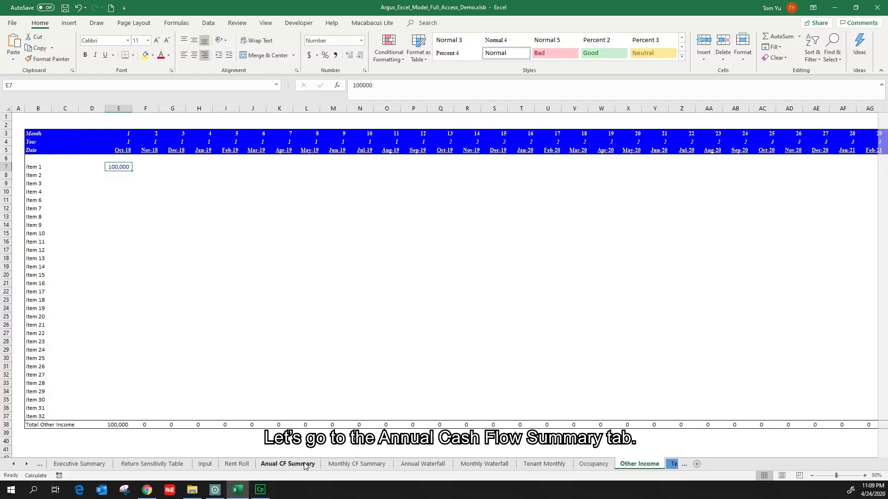
pyautogui.moveTo(88, 236); pyautogui.dragTo(334, 234)
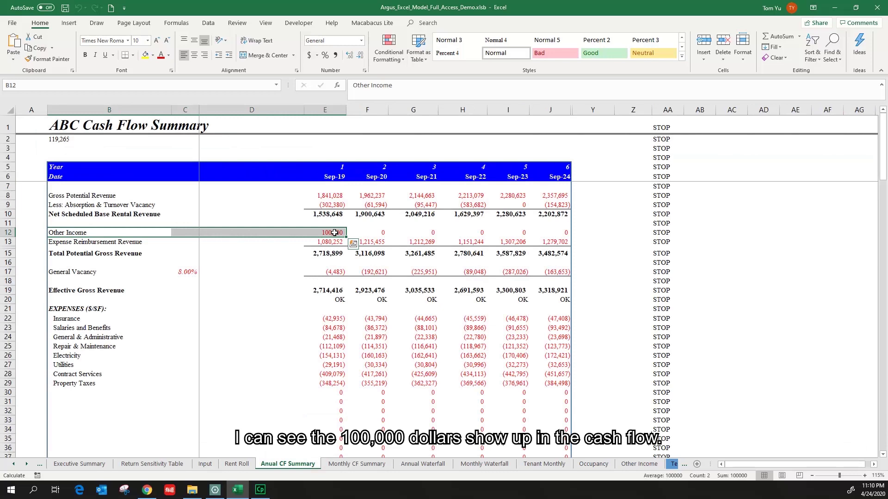